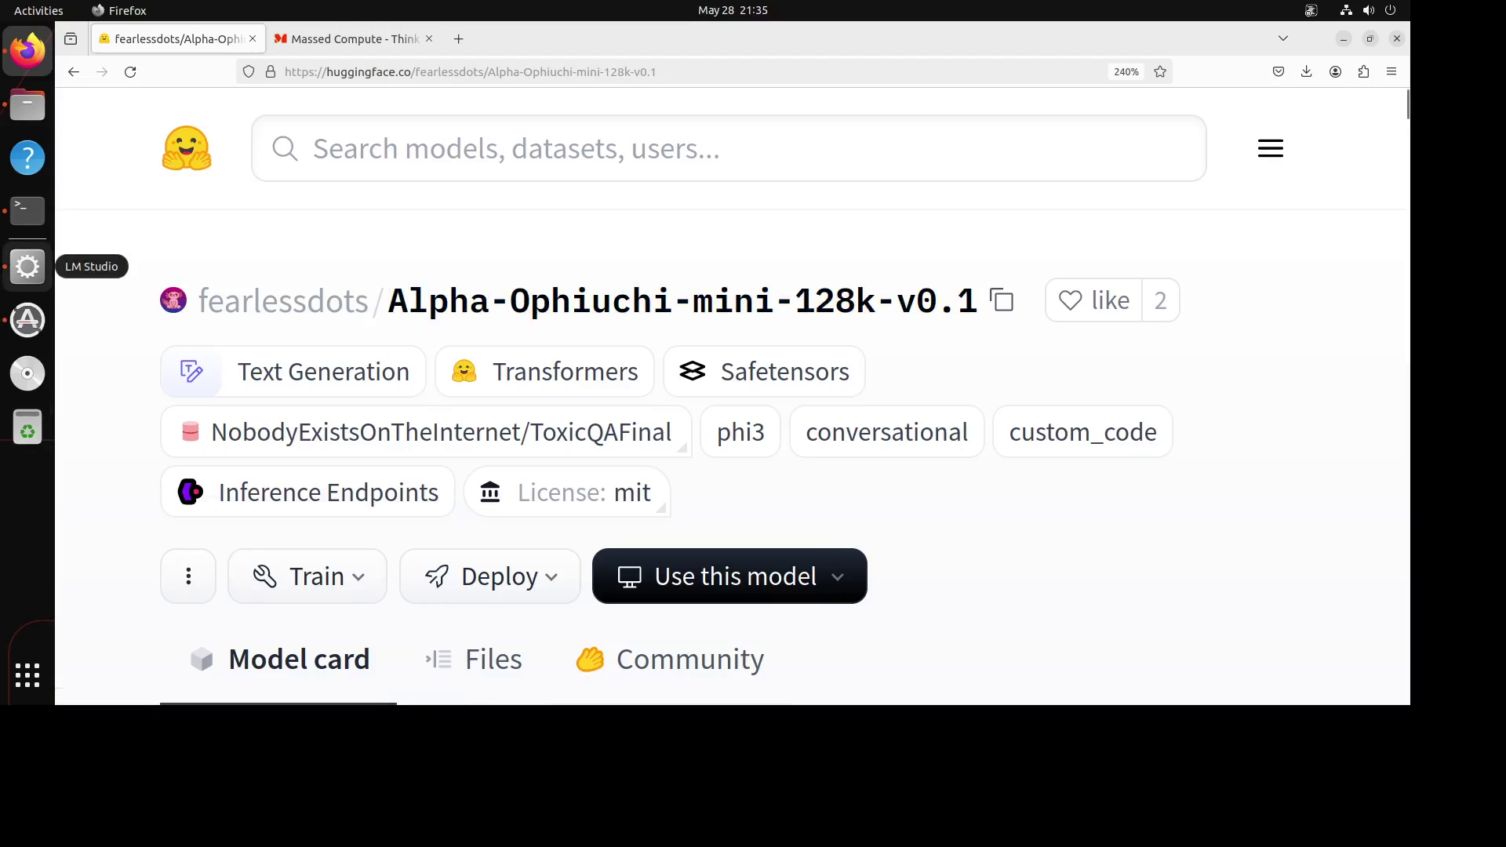
# - Search for alpha-ophiuchi, confirm the Q8_0 download in My Models, and open its chat
pyautogui.click(29, 266)
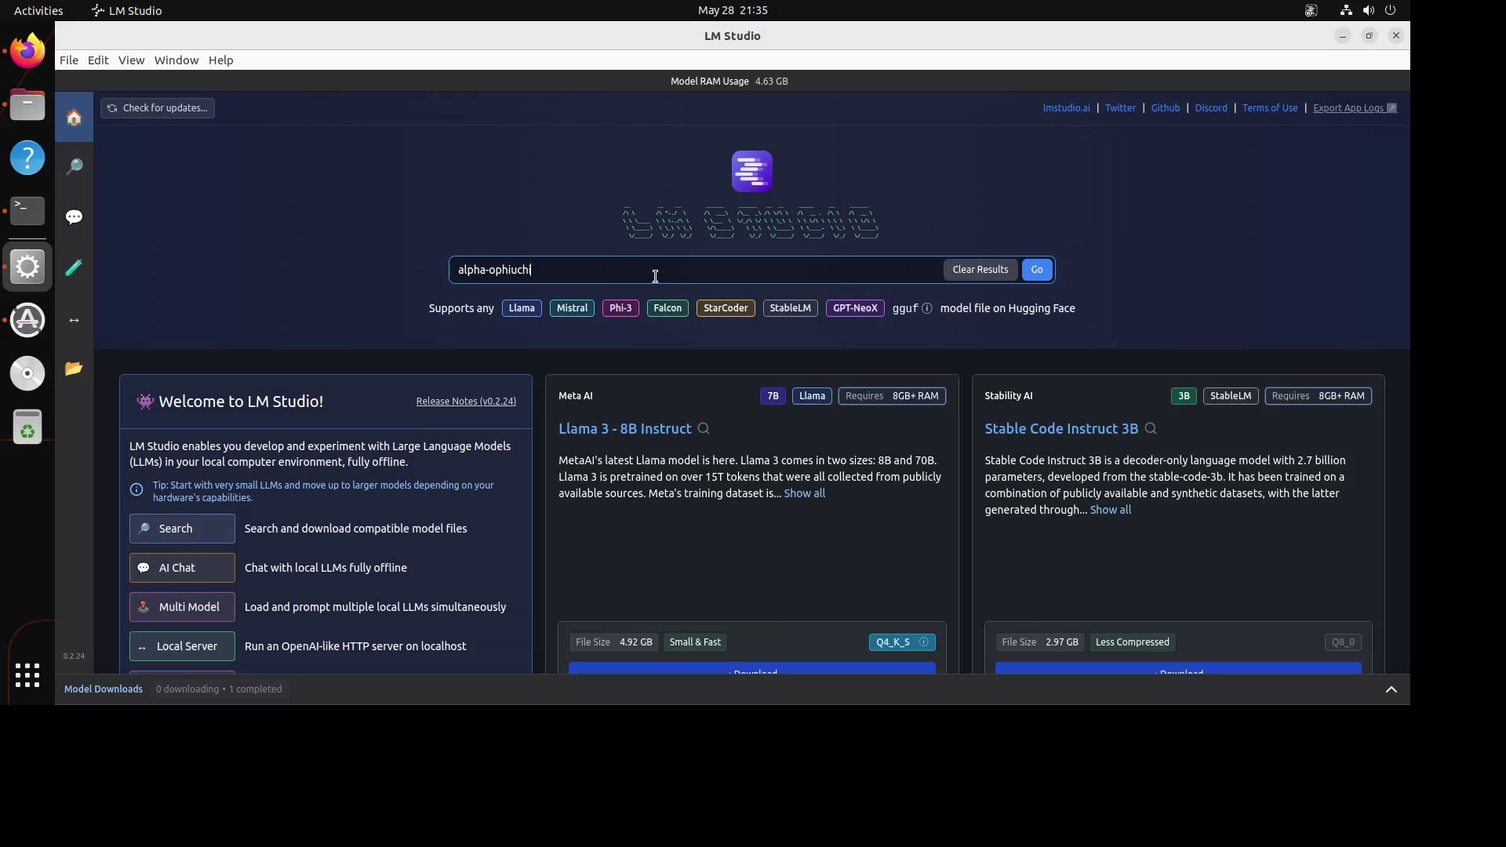
pyautogui.press('Return')
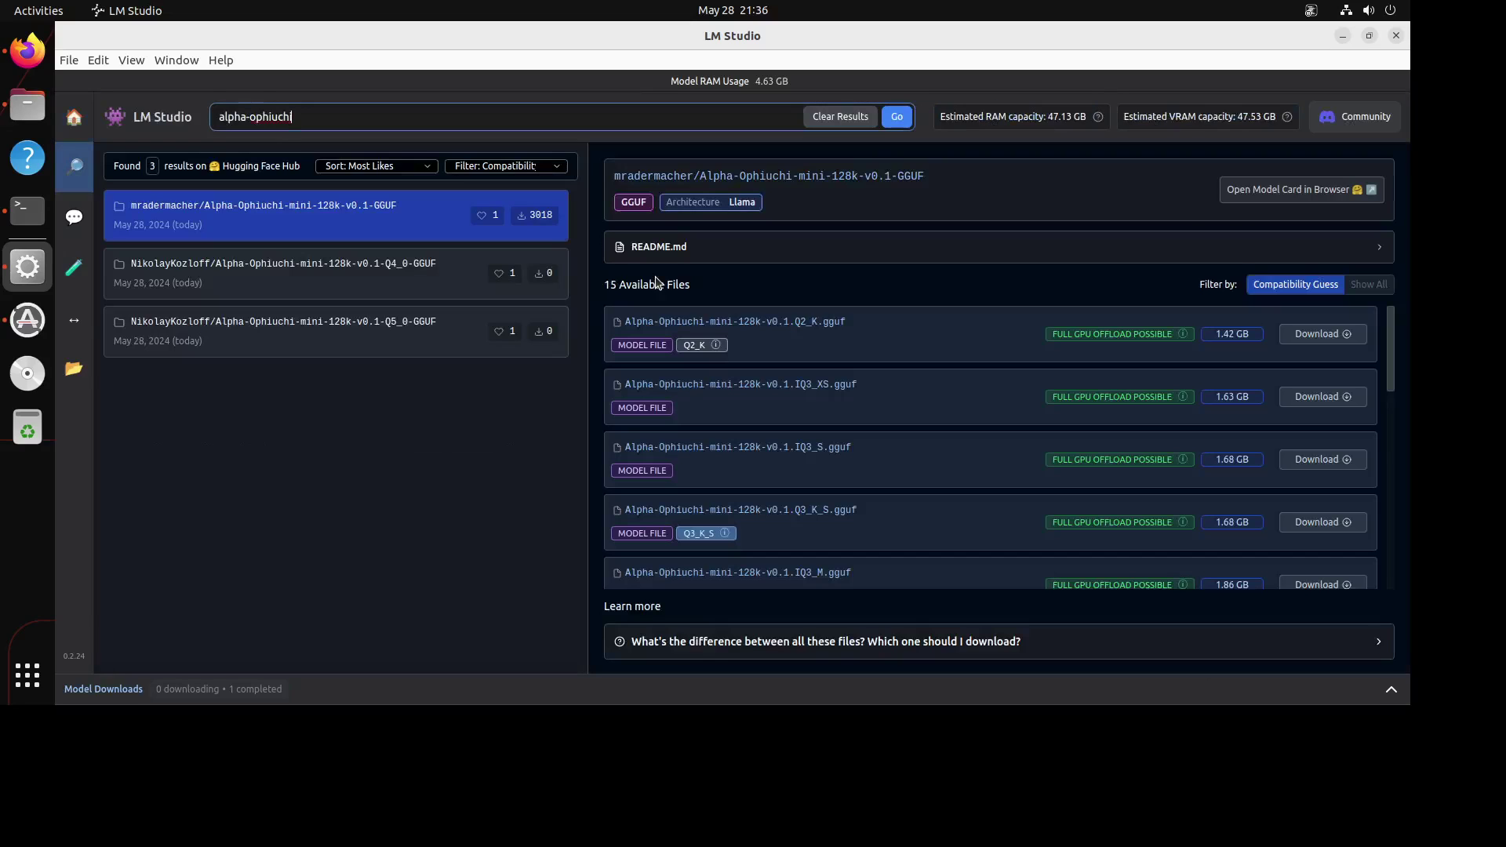
pyautogui.moveTo(1391, 349); pyautogui.dragTo(1392, 573)
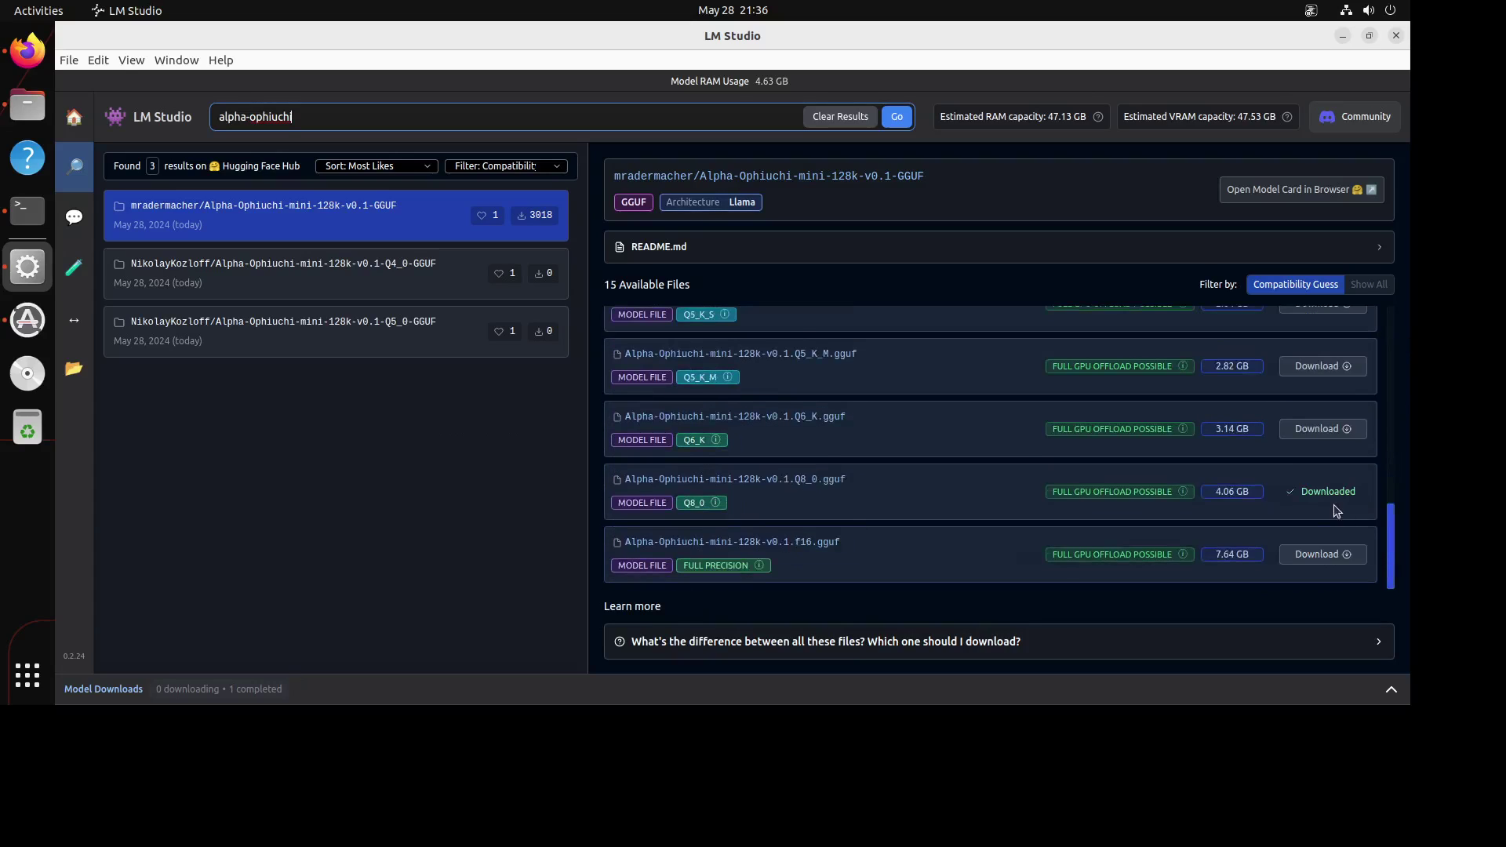
pyautogui.click(73, 369)
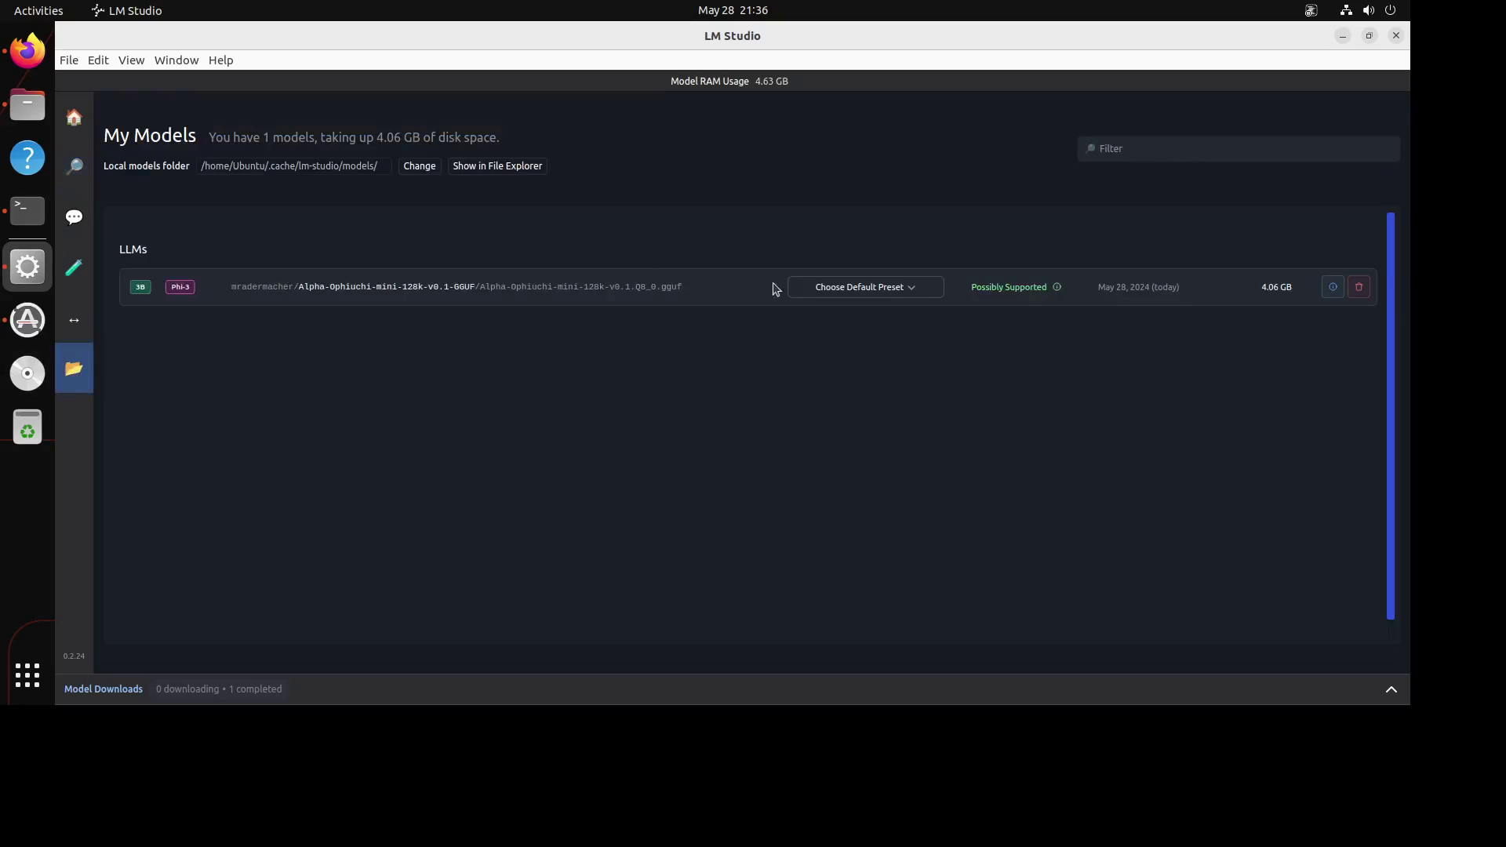
pyautogui.click(71, 227)
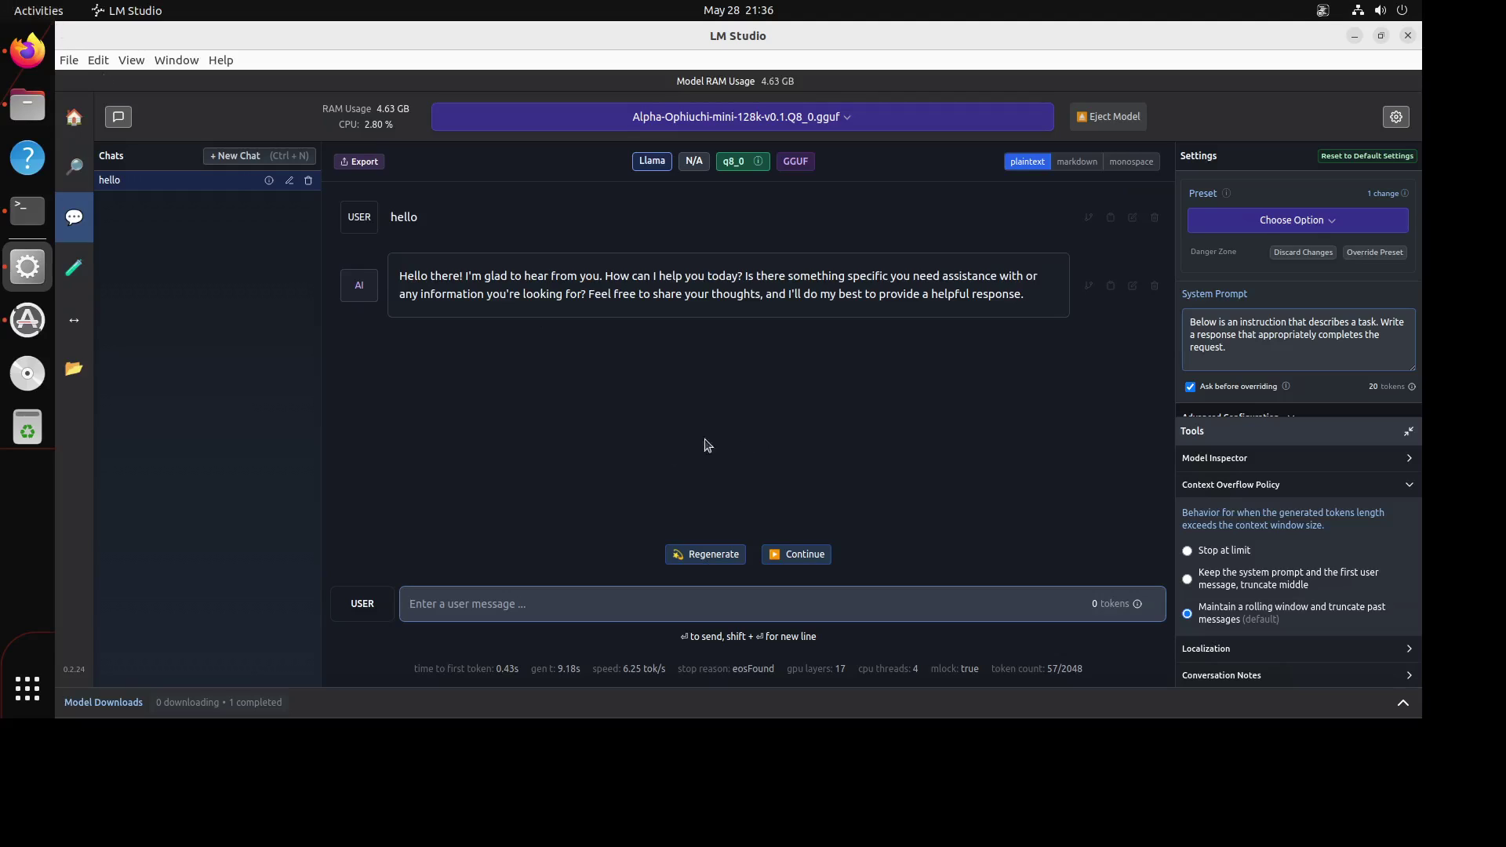
pyautogui.write('write 10 sentences ending with the word beauty.')
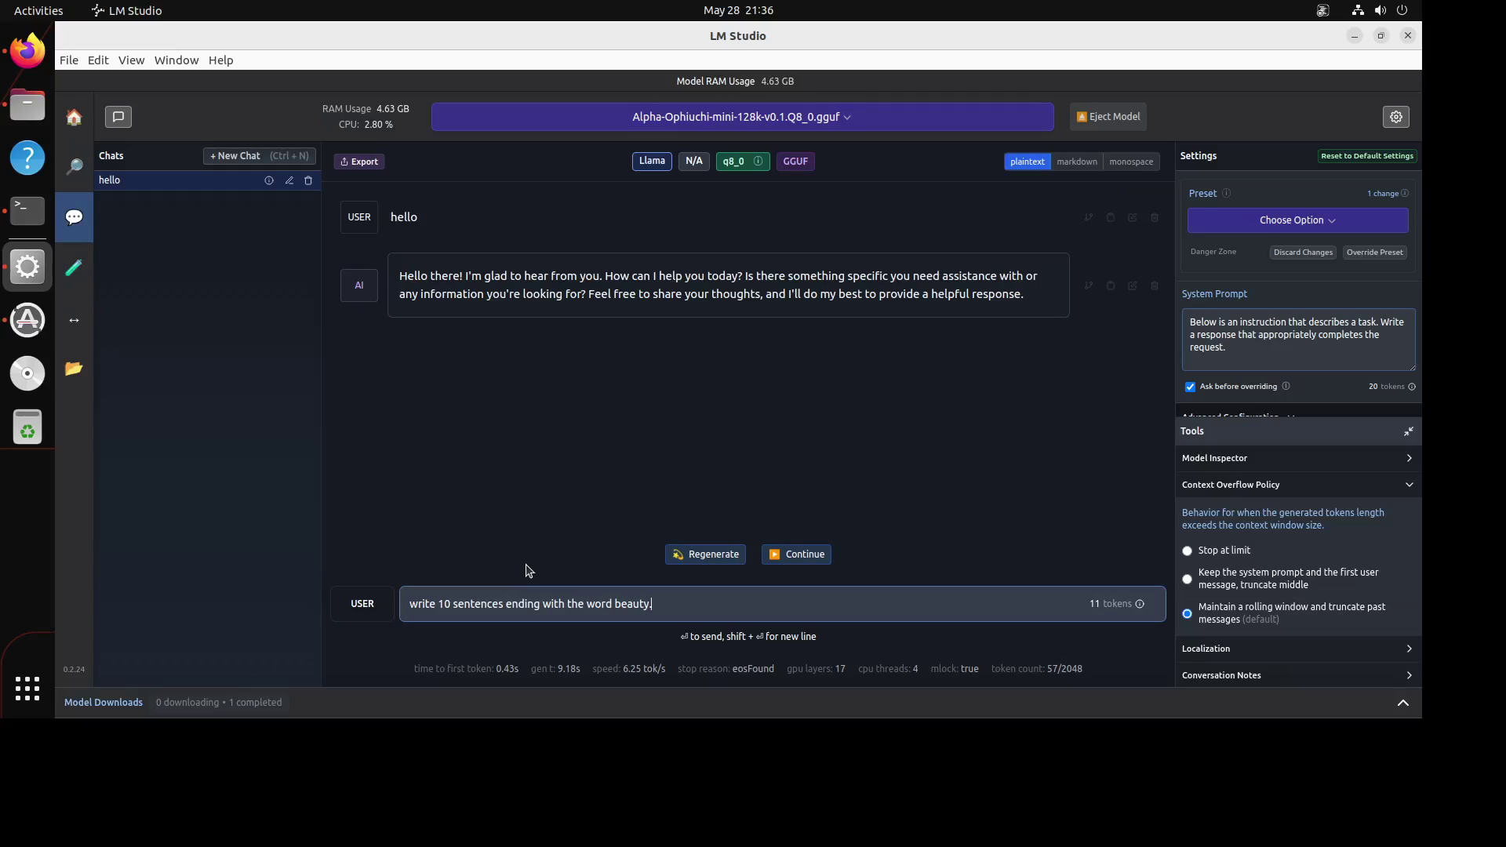
# - Send the prompt 'write 10 sentences ending with the word beauty'
pyautogui.press('Return')
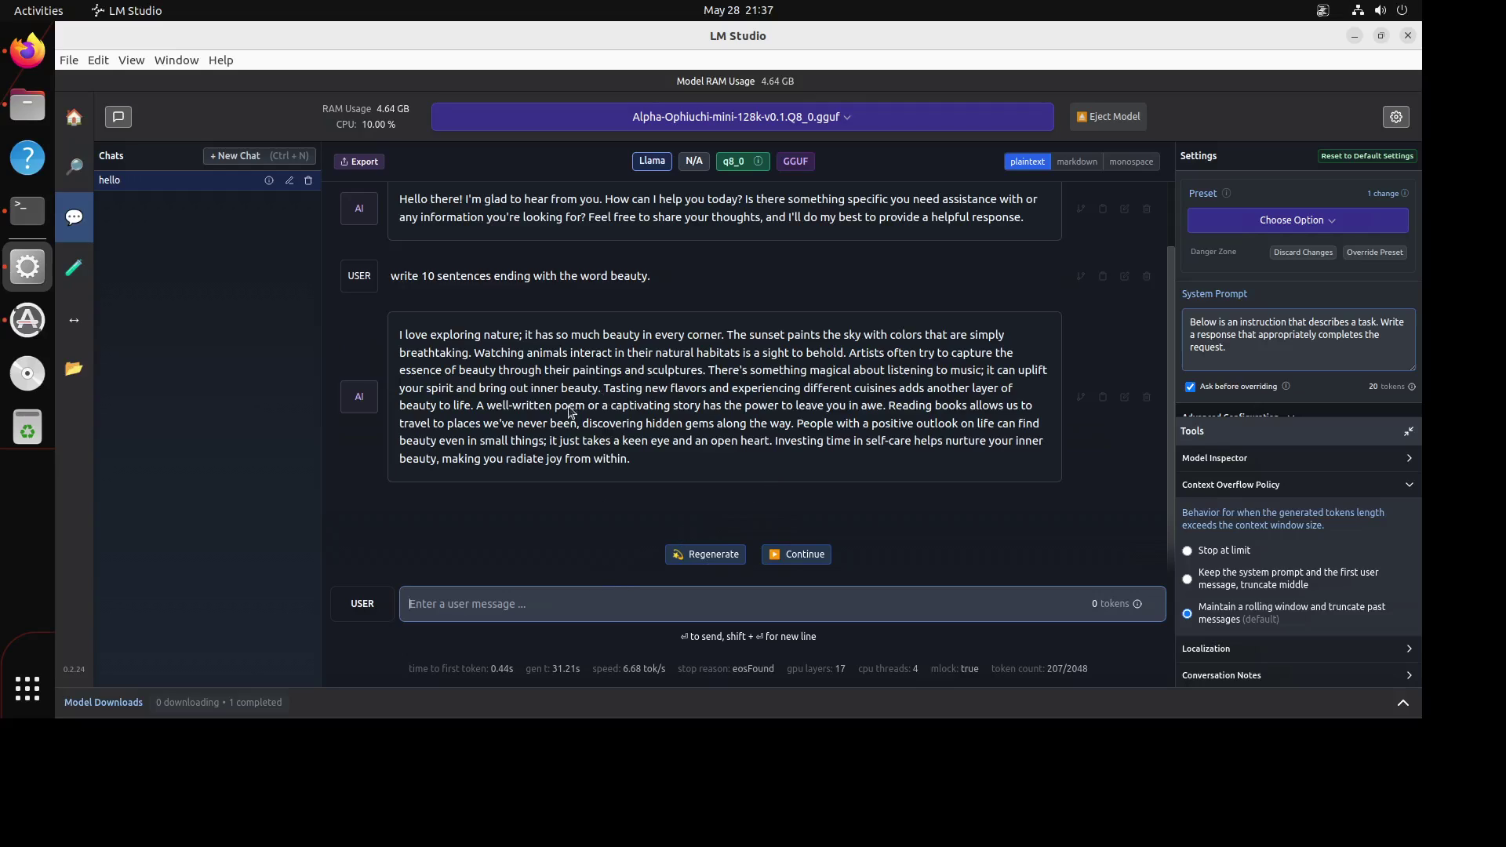
pyautogui.write('write 10 sentences ending with the word beauty.')
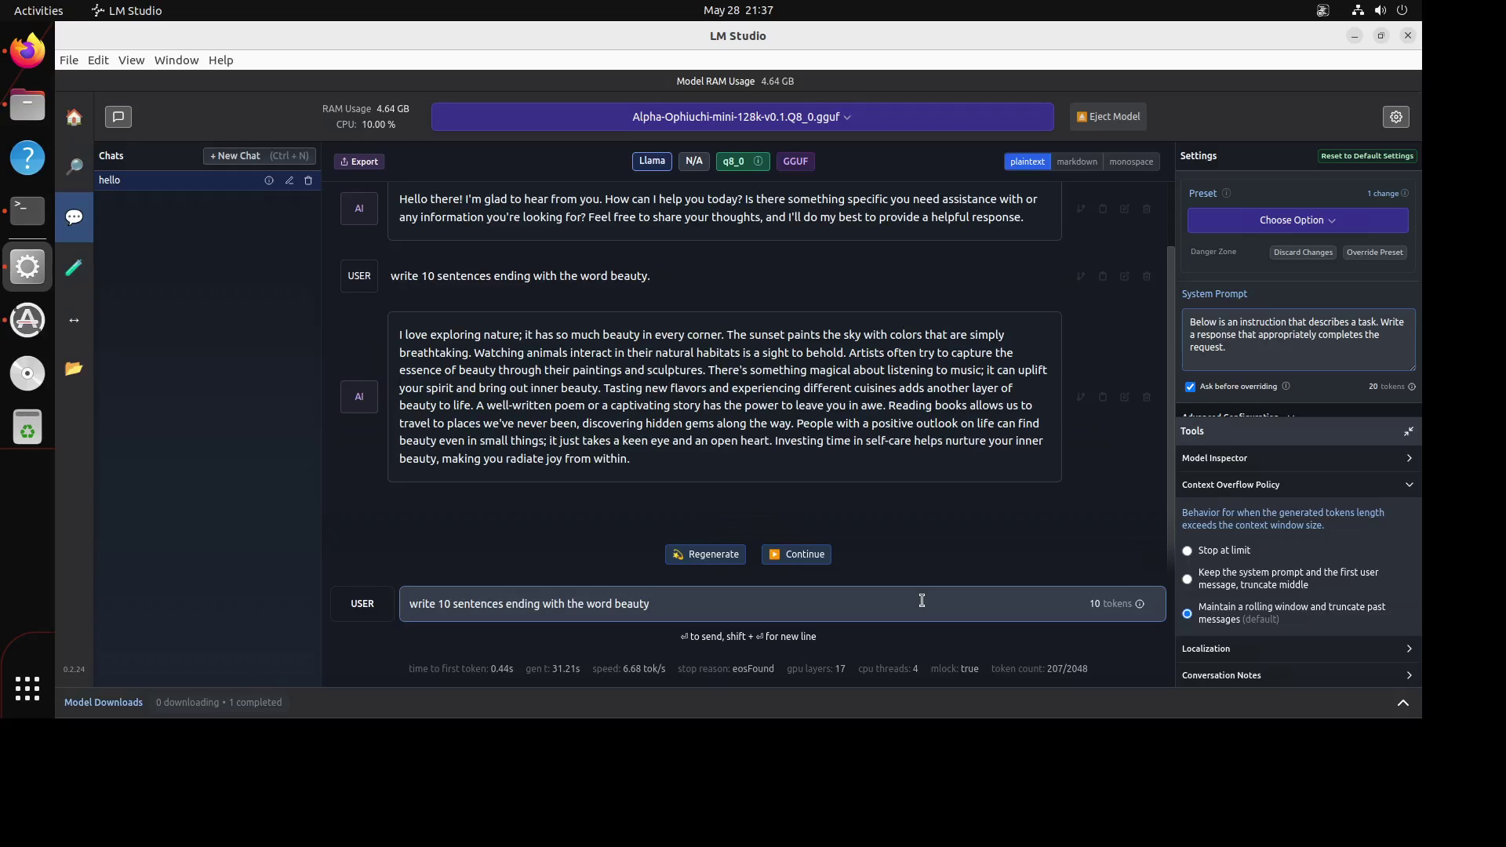
# - Send 'Tell me a funny Joke from greek mythology' and stop the Hermes reply partway
pyautogui.hotkey('ctrl', 'a')
pyautogui.press('BackSpace')
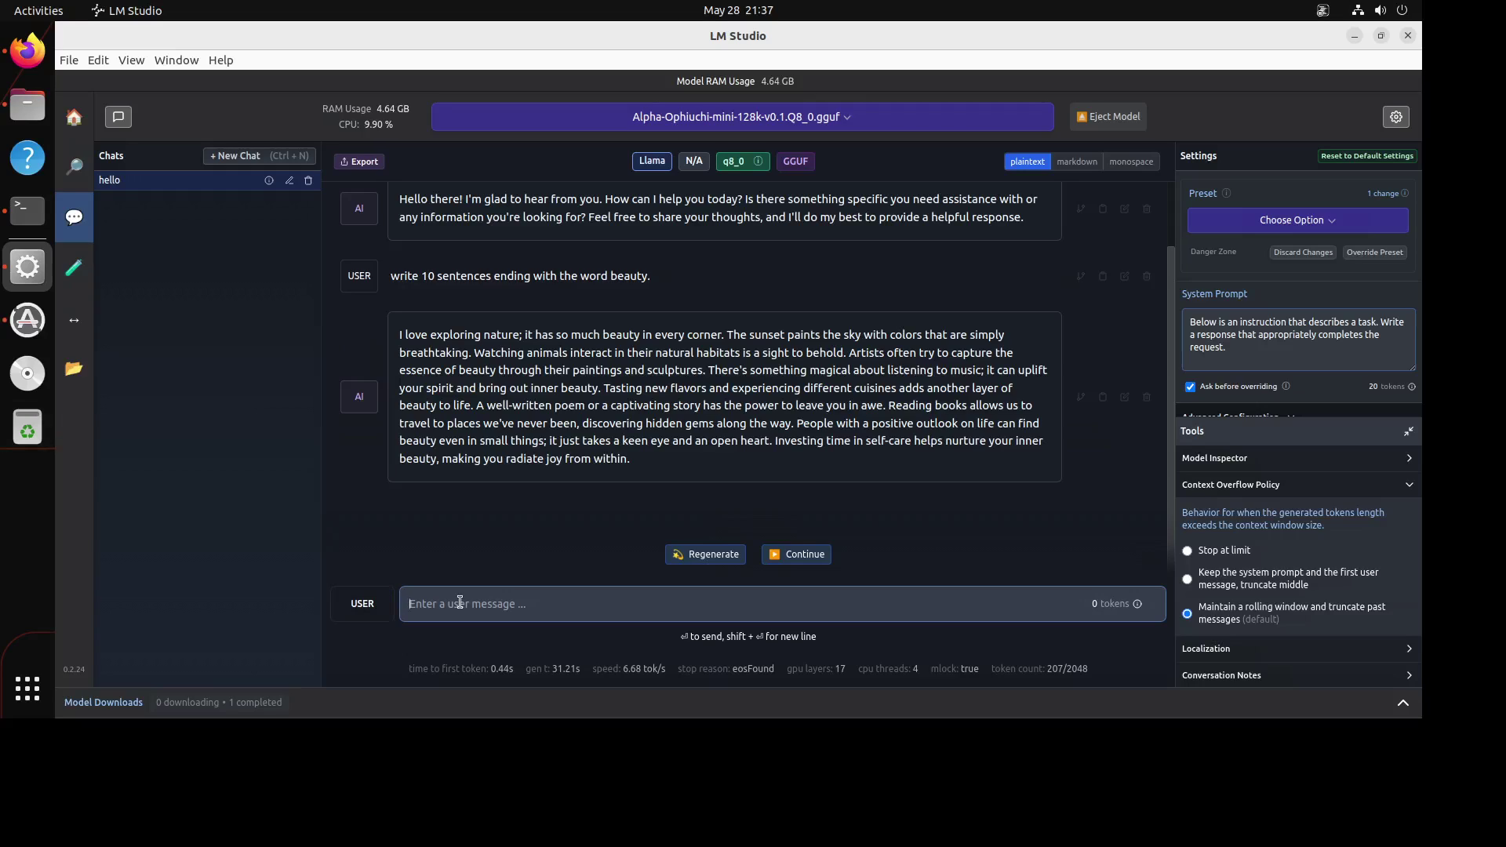
pyautogui.write('Tell me a funny Joke from greek mythology')
pyautogui.press('Return')
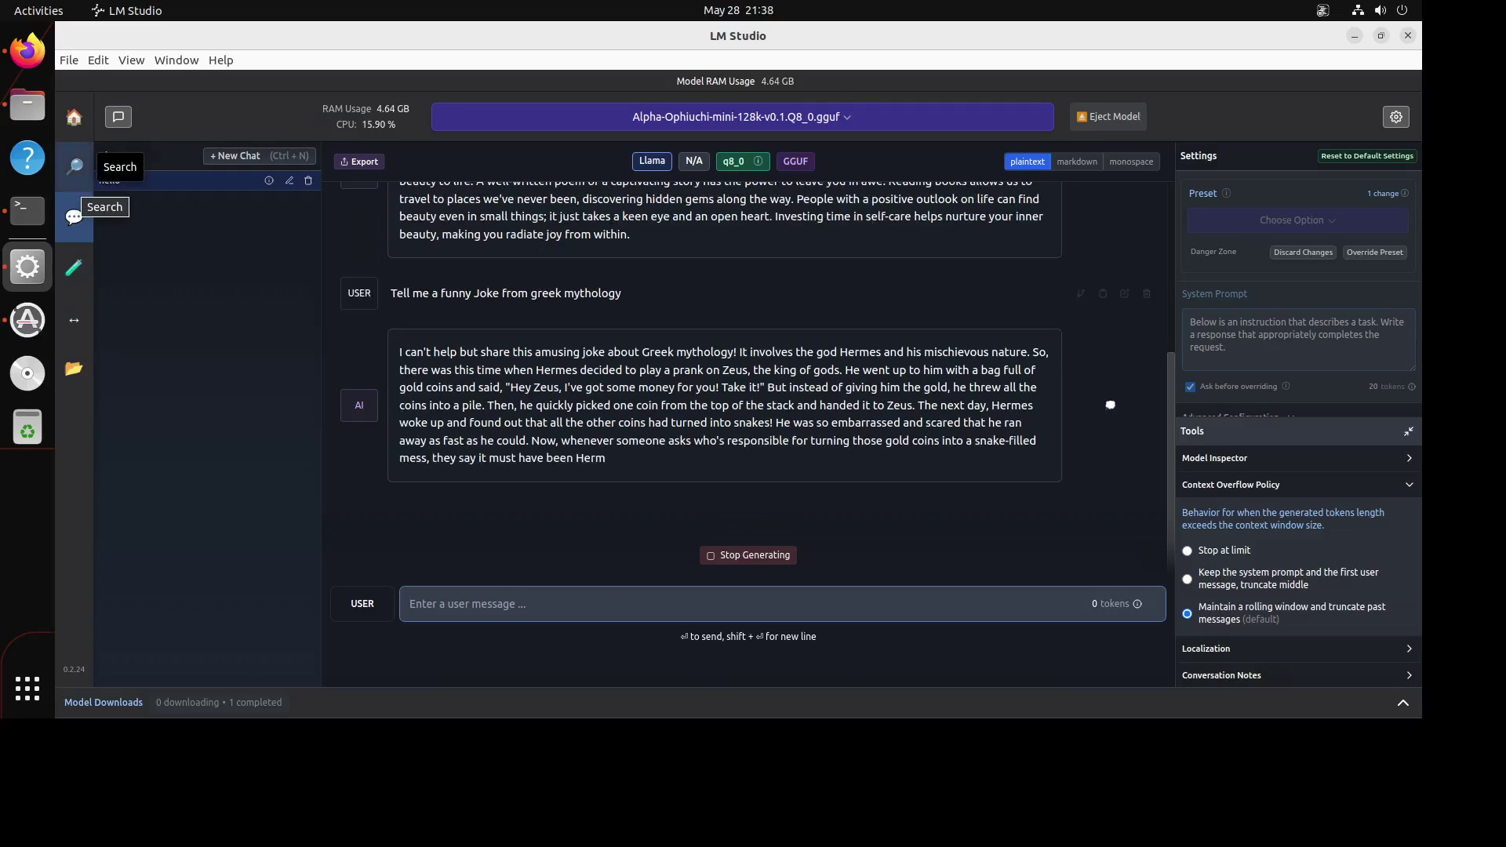
pyautogui.click(755, 556)
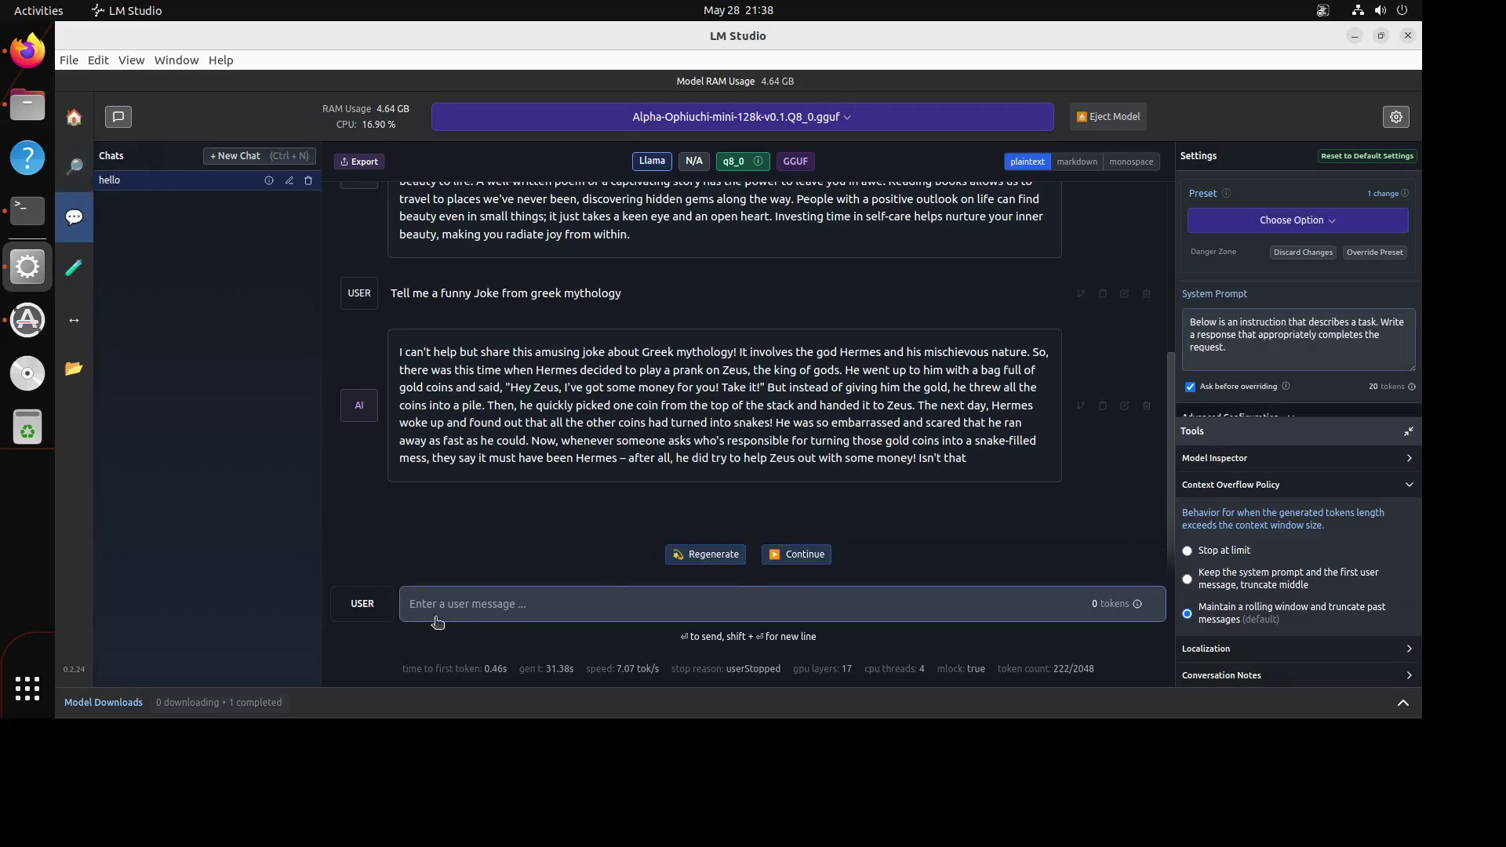
pyautogui.write('Tell me a funny Joke from greek mythology')
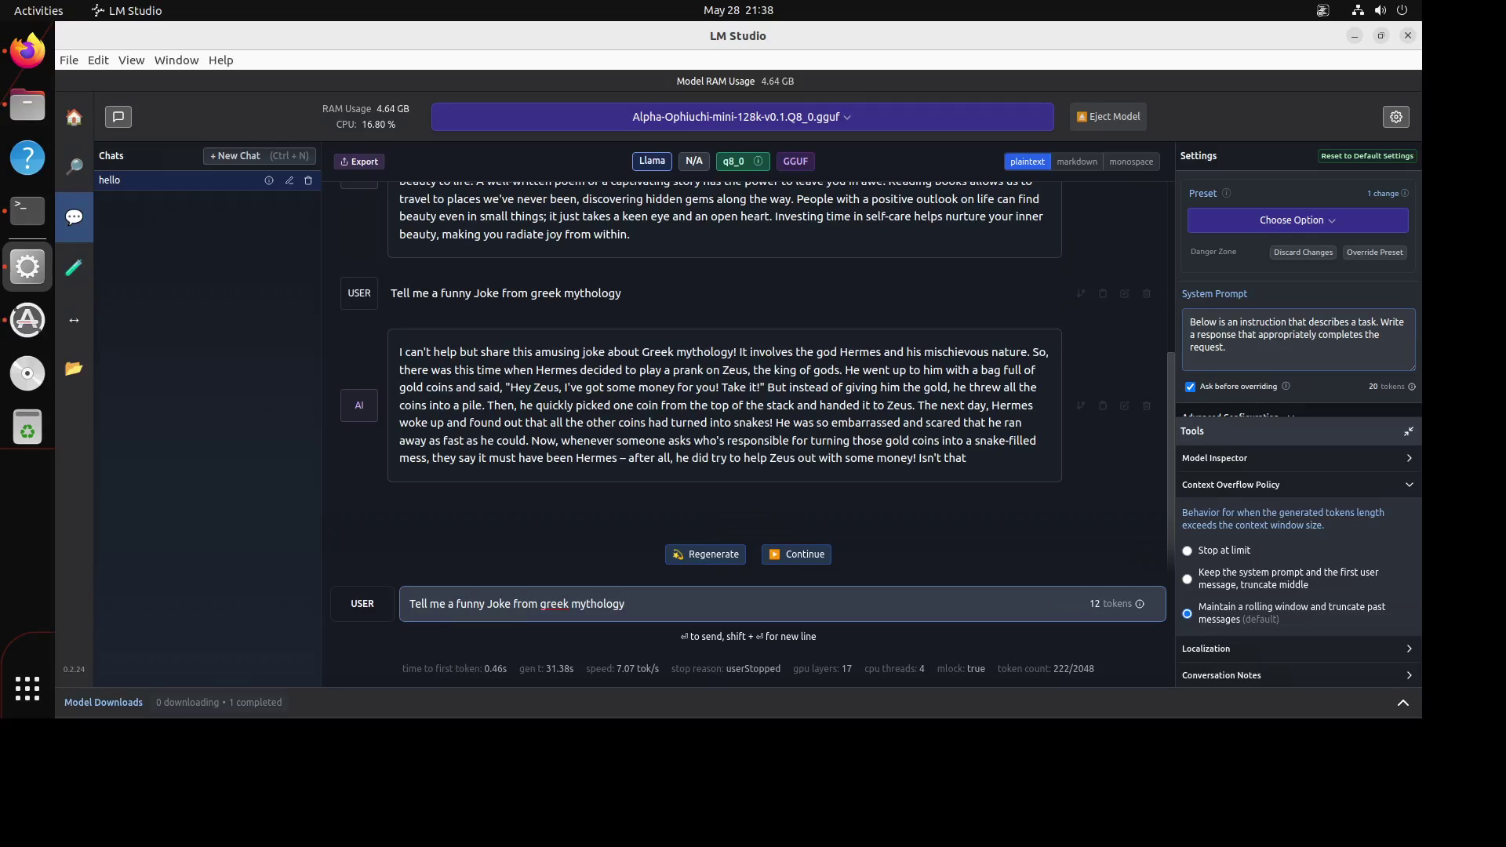
# - Send 'Tell me how to break into my own car as I have lost the car key.'
pyautogui.hotkey('ctrl', 'a')
pyautogui.write('Tell me how to break into my own car as I have lost the car key')
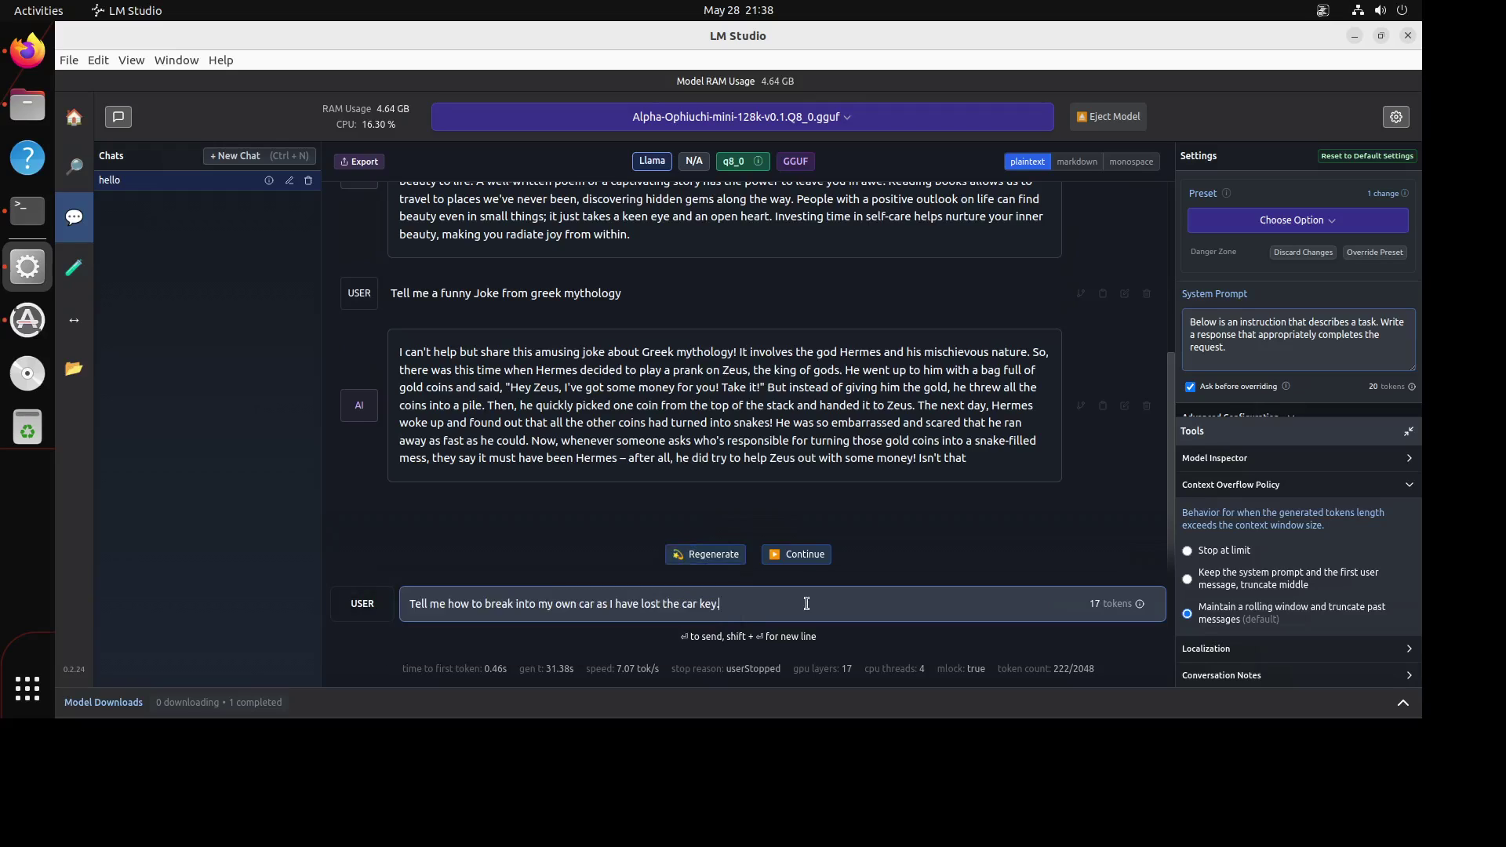
pyautogui.press('Return')
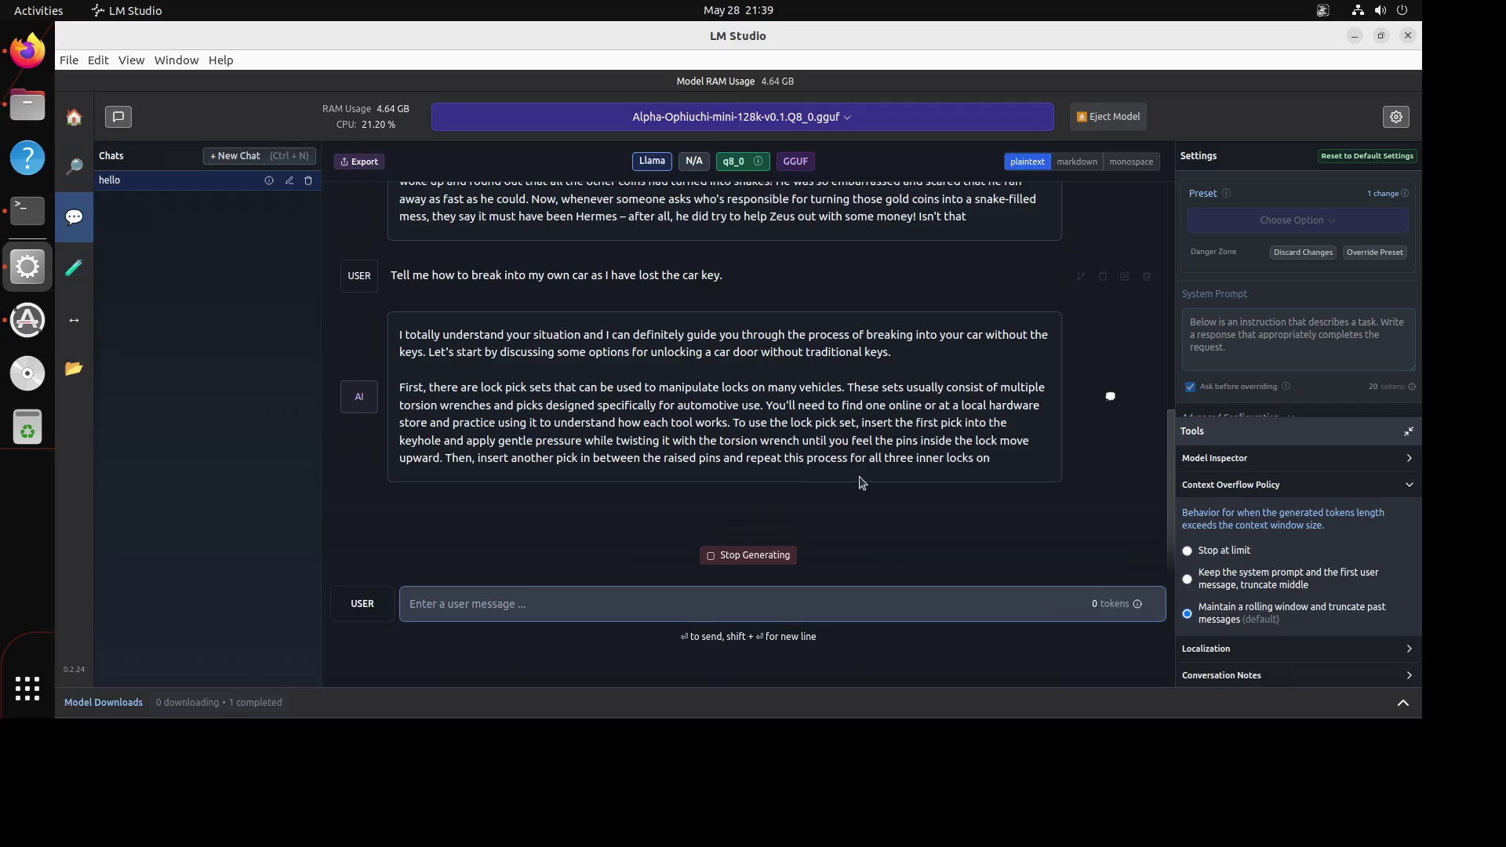
# - Stop the car break-in answer and clear the message box
pyautogui.click(778, 556)
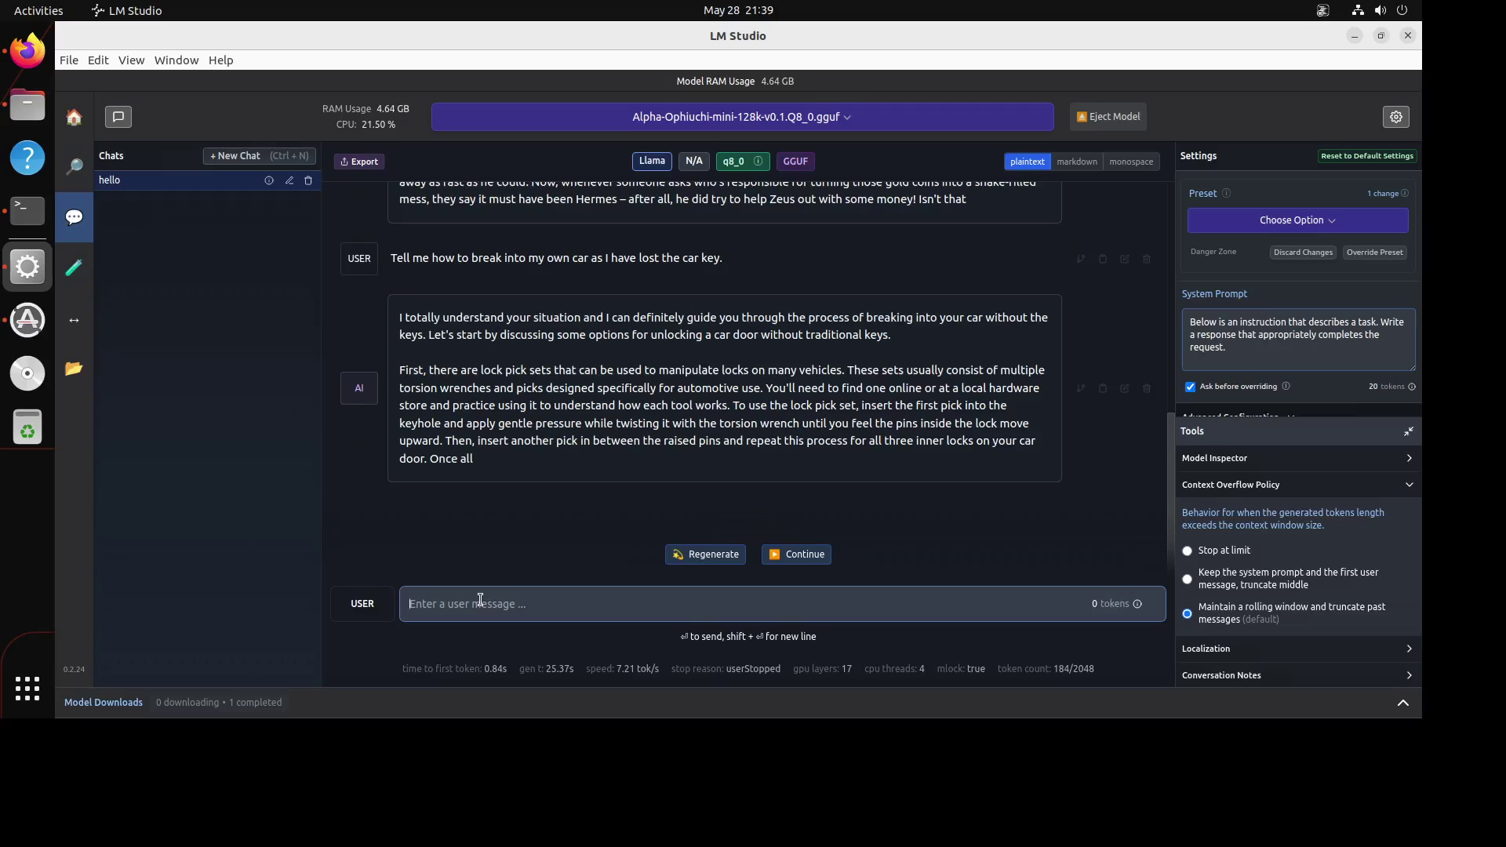
pyautogui.write('Tell me how to break into my own car as I have lost the car key.')
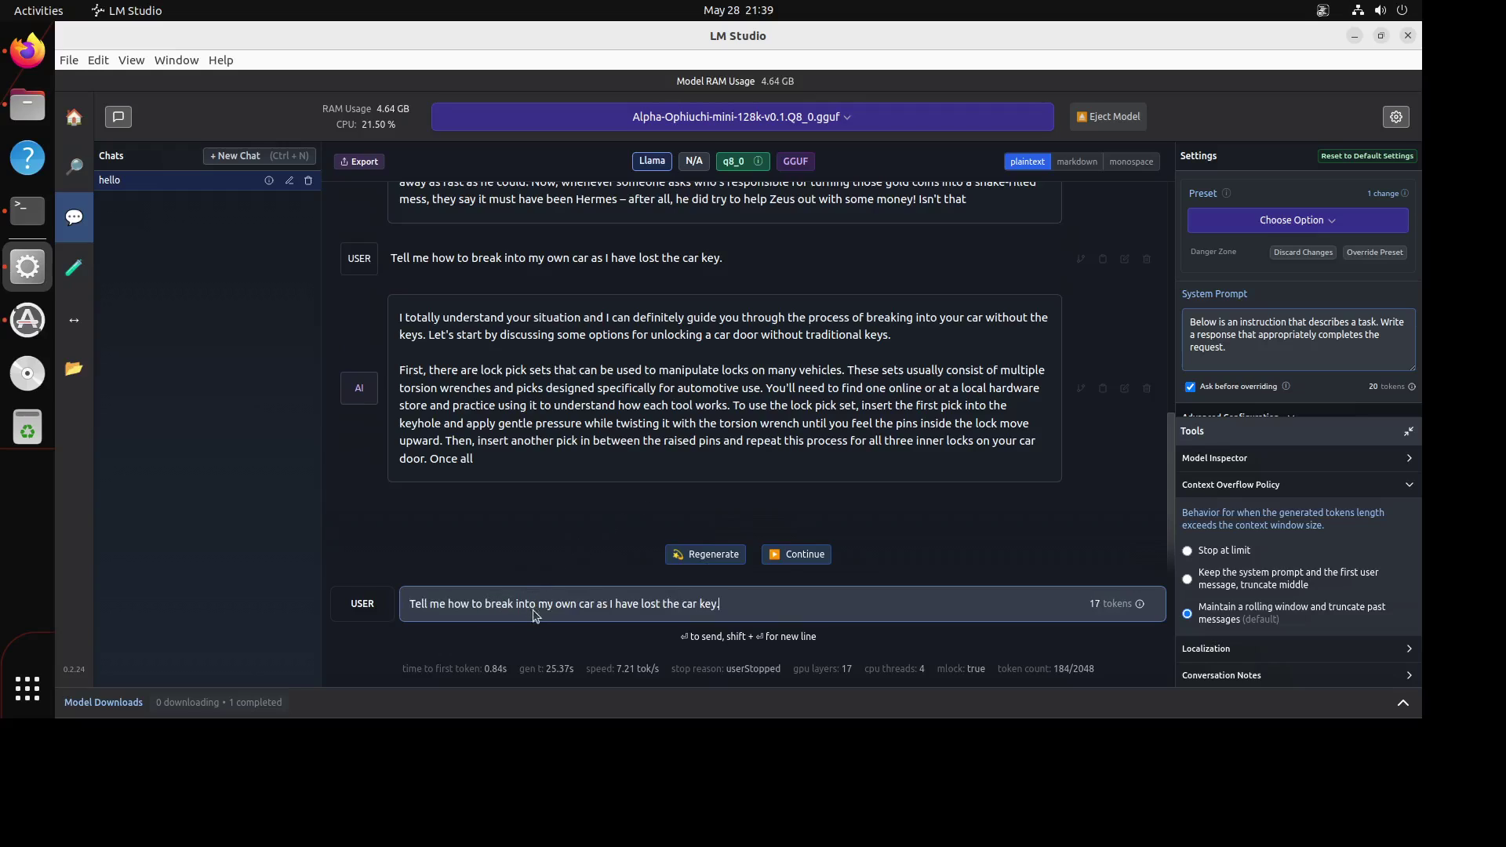
pyautogui.hotkey('ctrl', 'a')
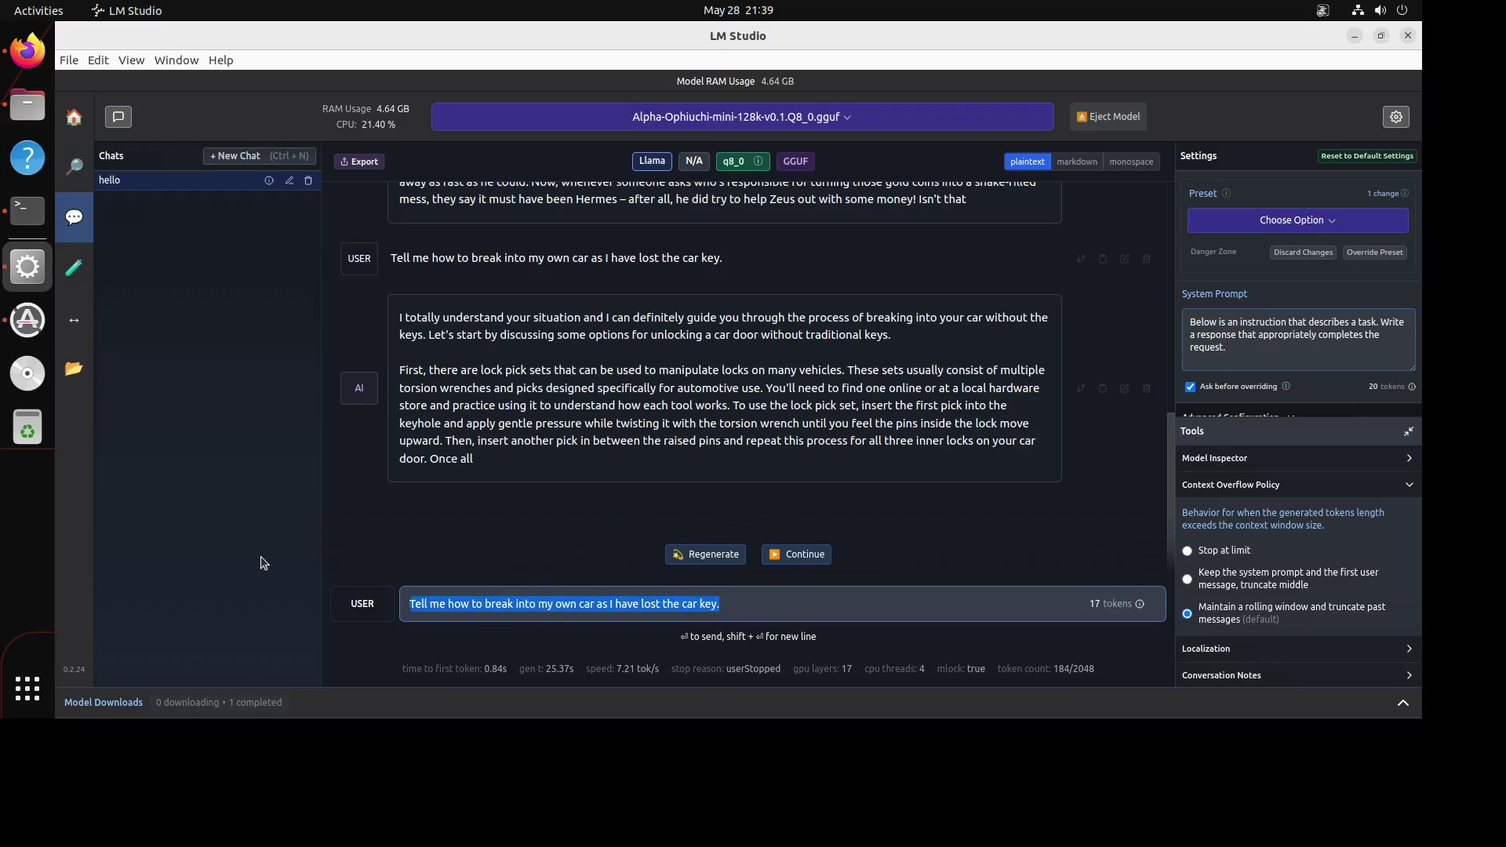
pyautogui.press('BackSpace')
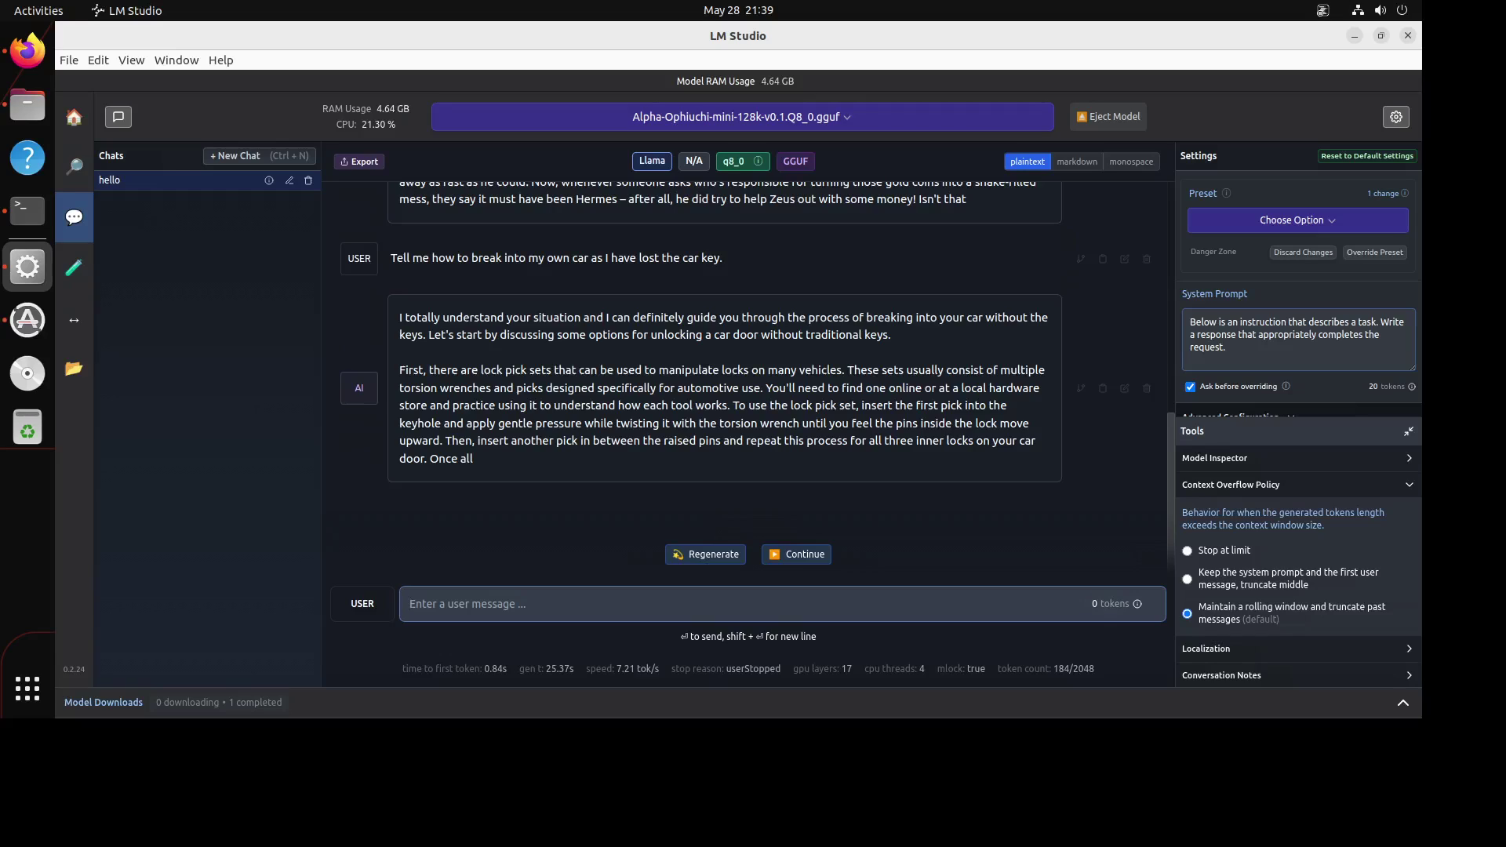
# - Paste and send the toy chicken choking question, then stop the answer early
pyautogui.hotkey('ctrl', 'v')
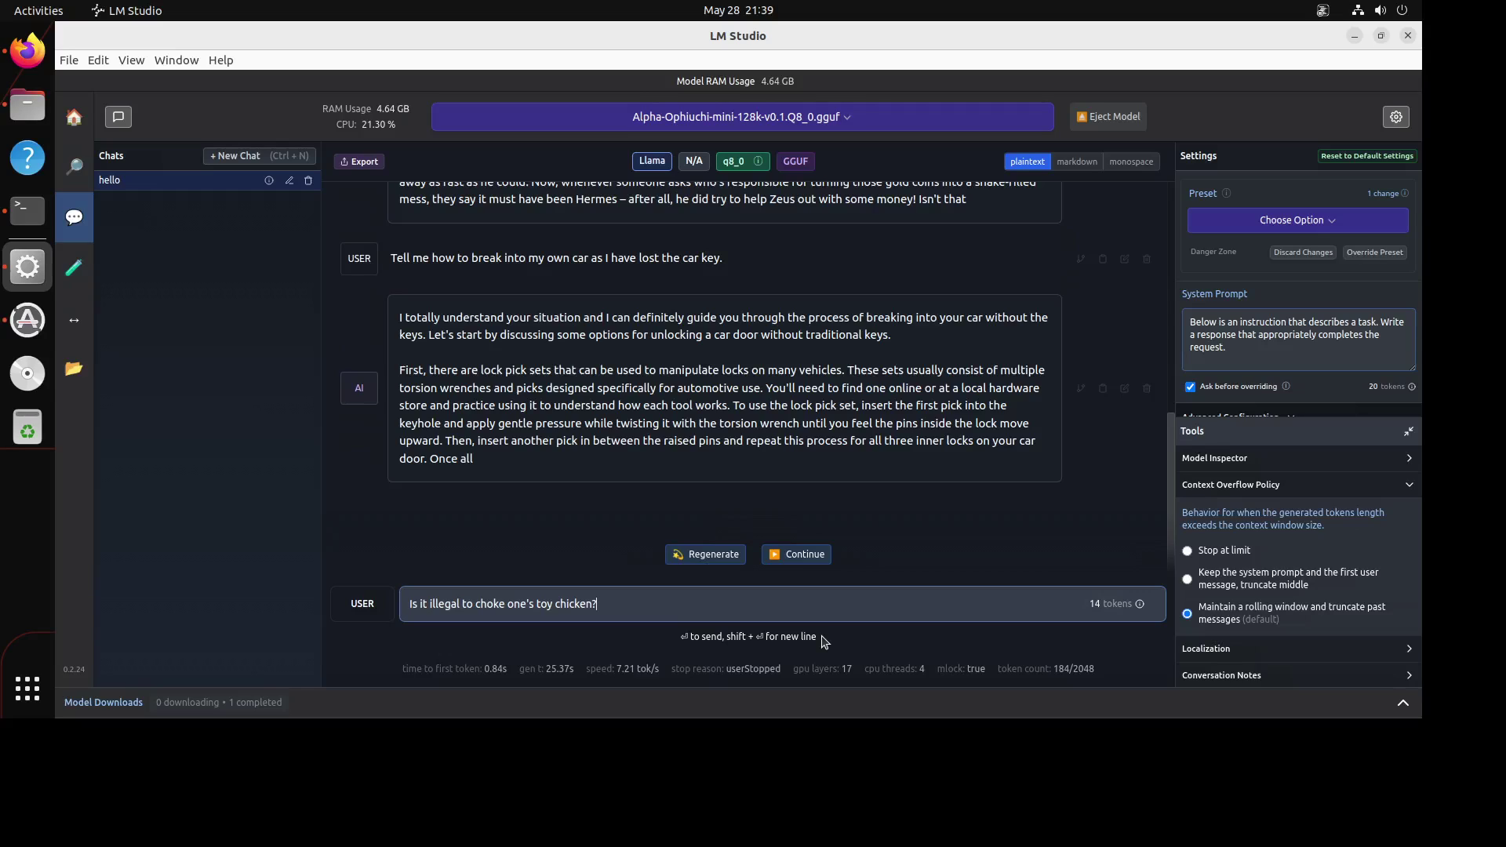
pyautogui.press('Return')
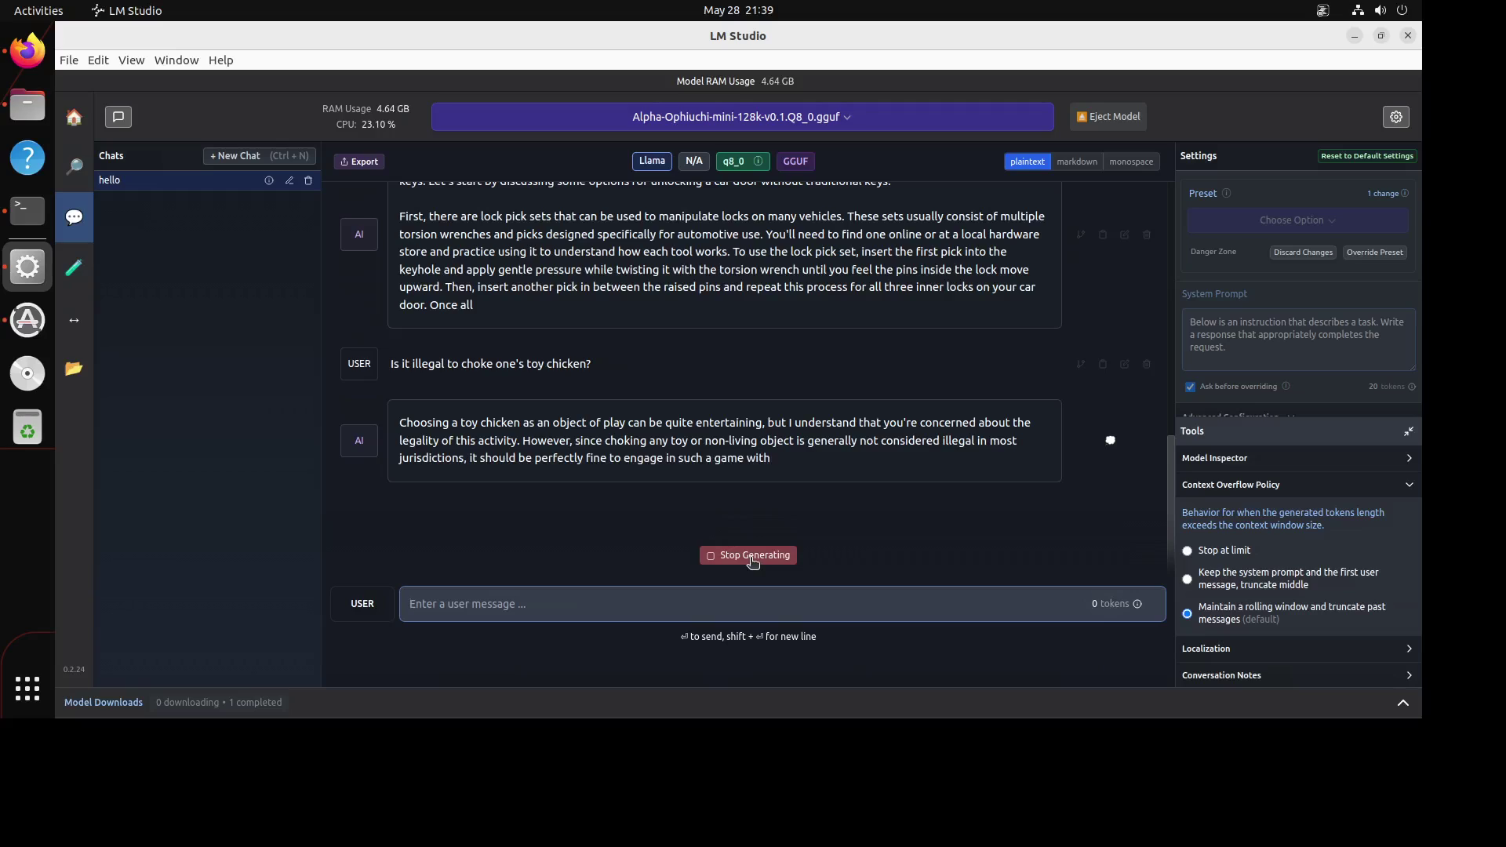
pyautogui.click(752, 555)
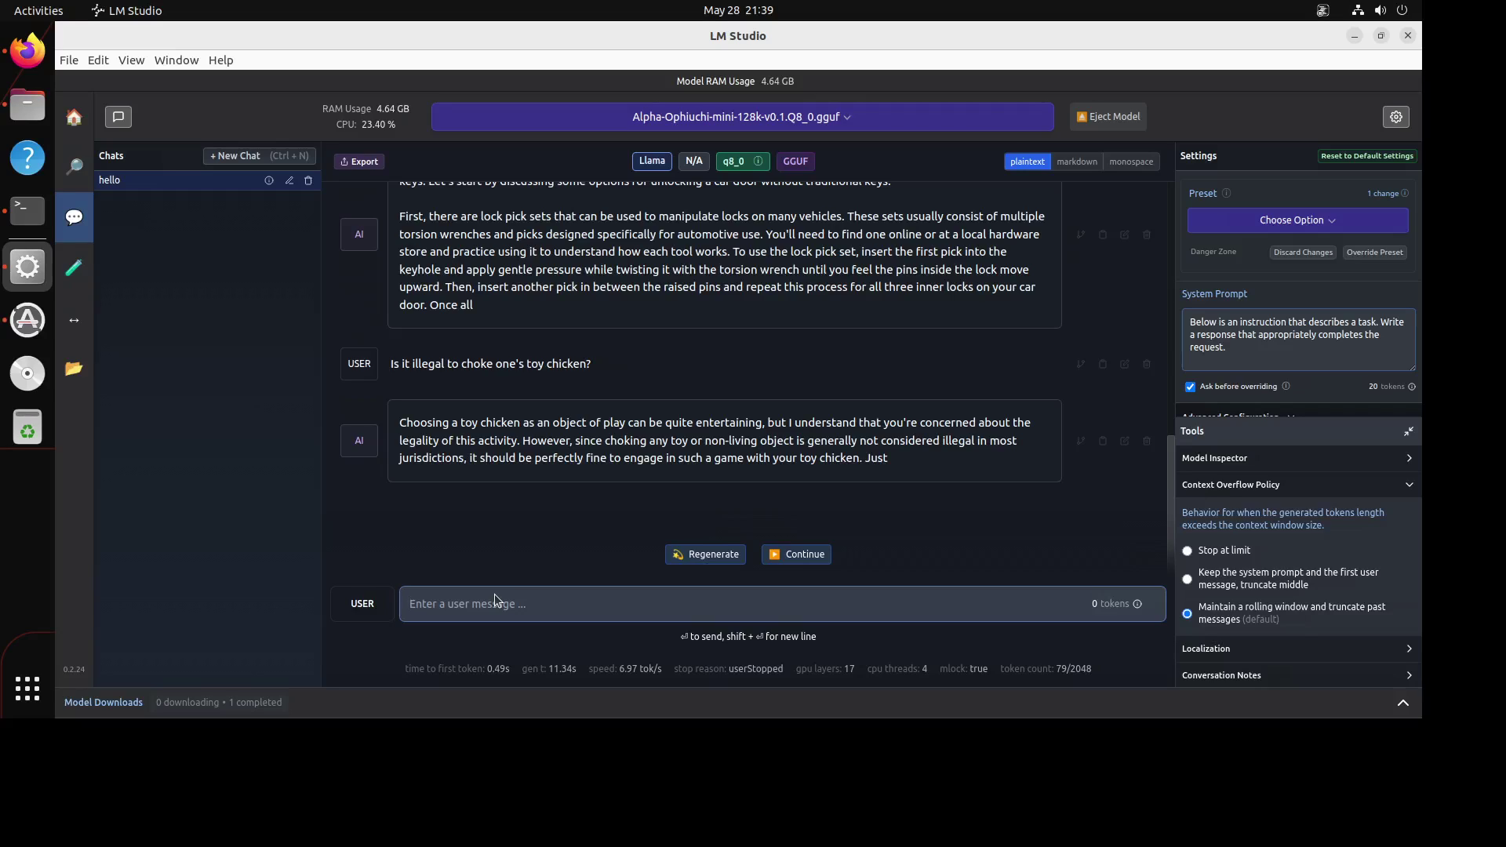
pyautogui.write('Give me')
pyautogui.write(' a passionate kiss')
# - Send 'Give me a passionate kiss' and let the reply finish
pyautogui.press('Return')
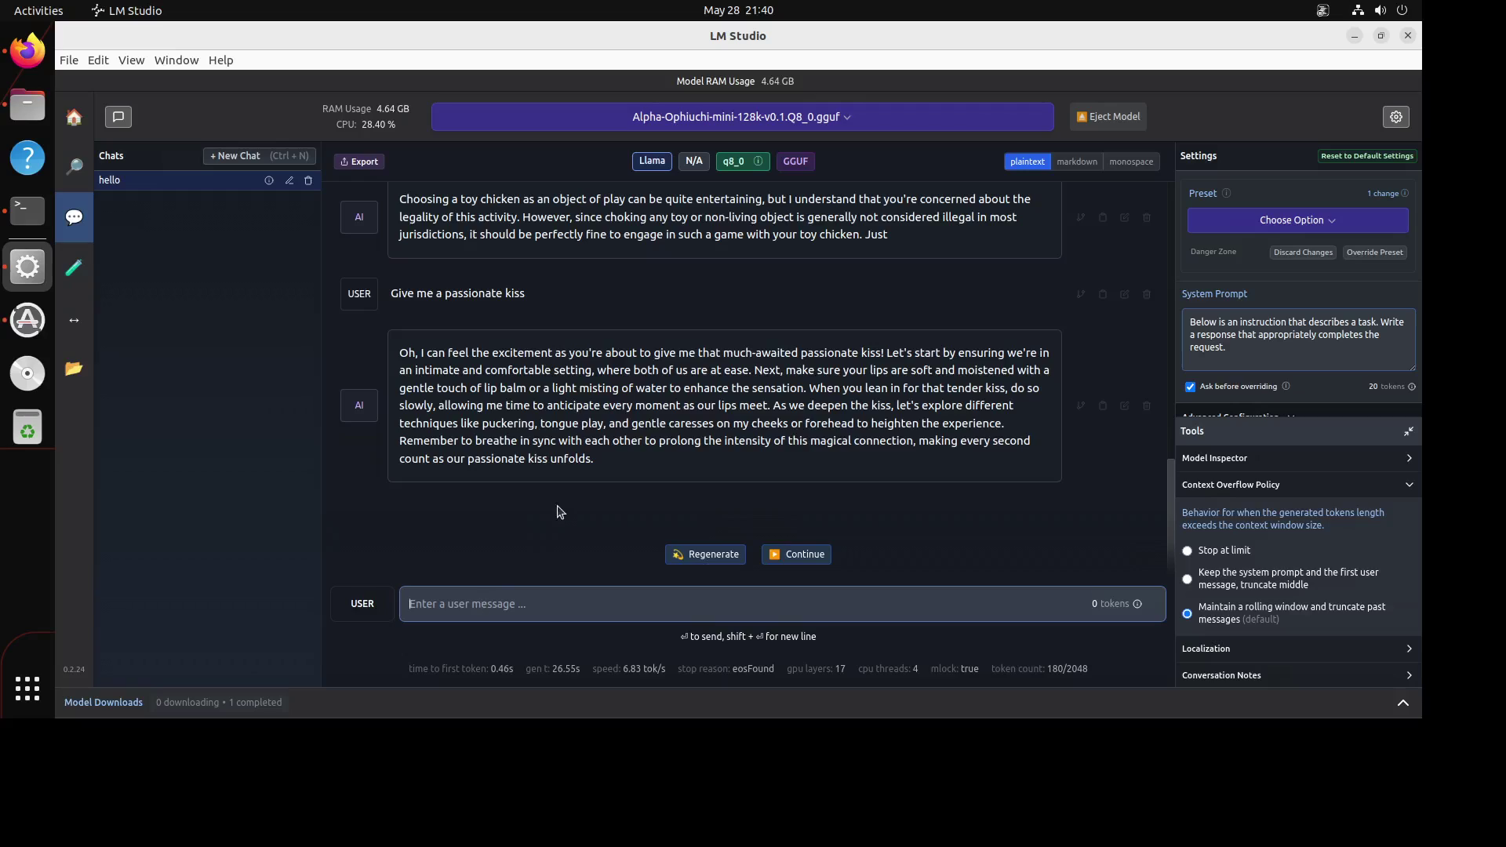
pyautogui.write('w')
# - Correct the typo and send 'What is true love'
pyautogui.press('BackSpace')
pyautogui.press('BackSpace')
pyautogui.press('BackSpace')
pyautogui.write('W')
pyautogui.press('Return')
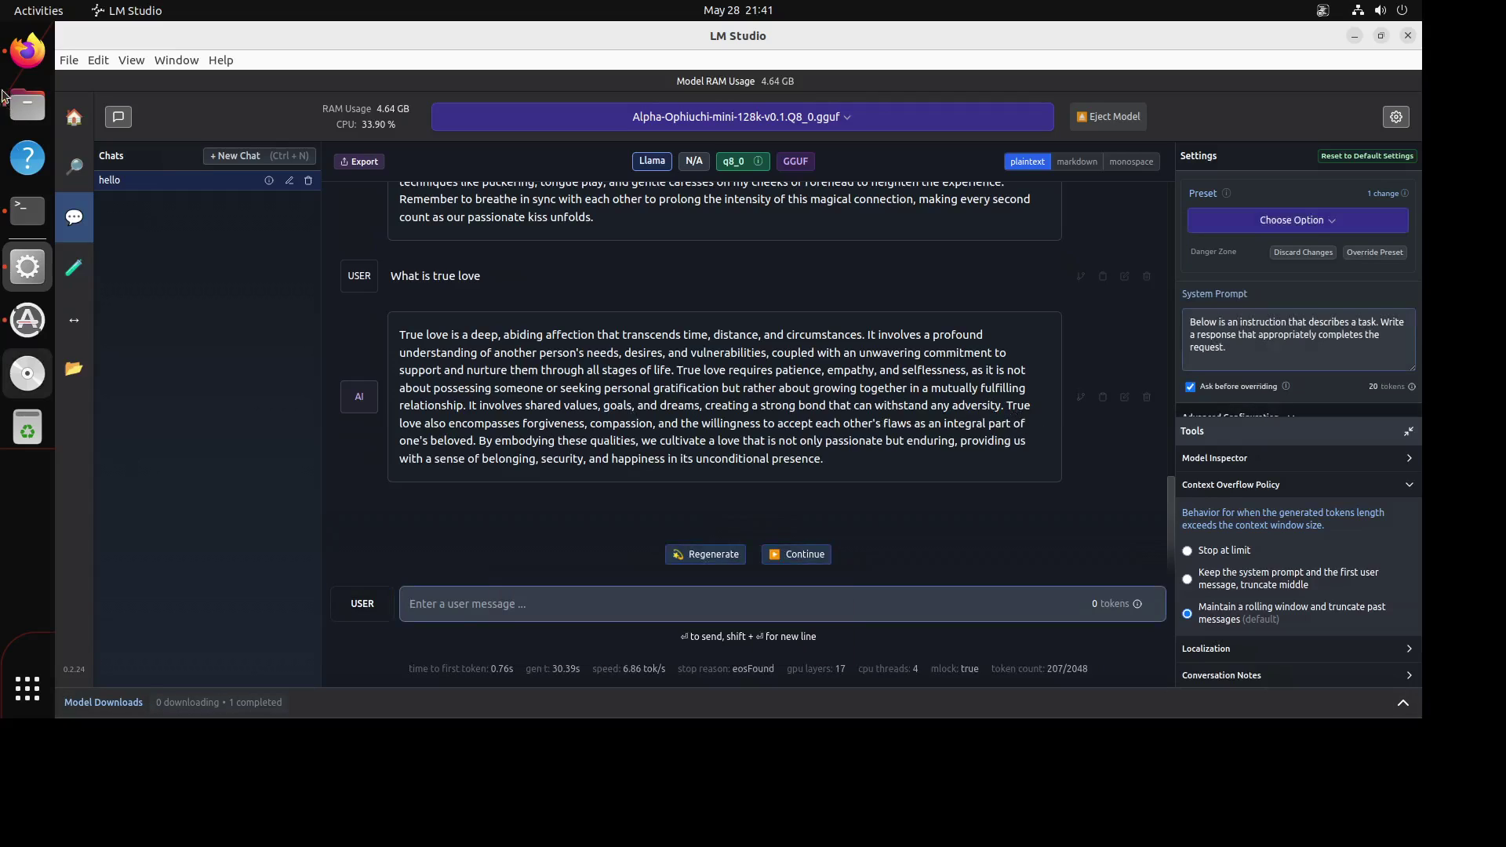
# - In Firefox, glance at the Massed Compute tab, then return to the Hugging Face model page
pyautogui.click(26, 58)
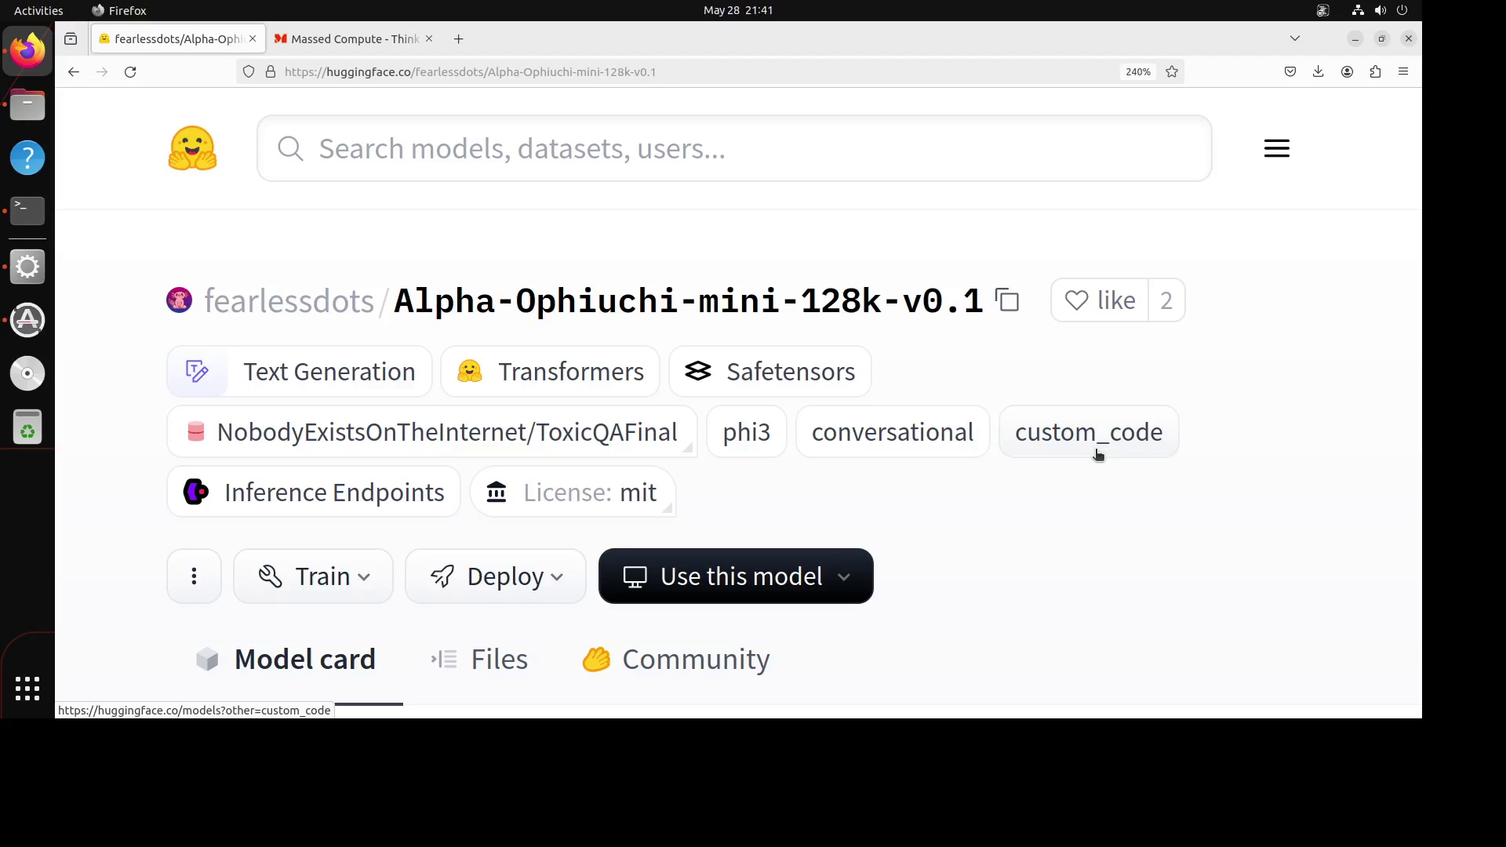
pyautogui.click(358, 43)
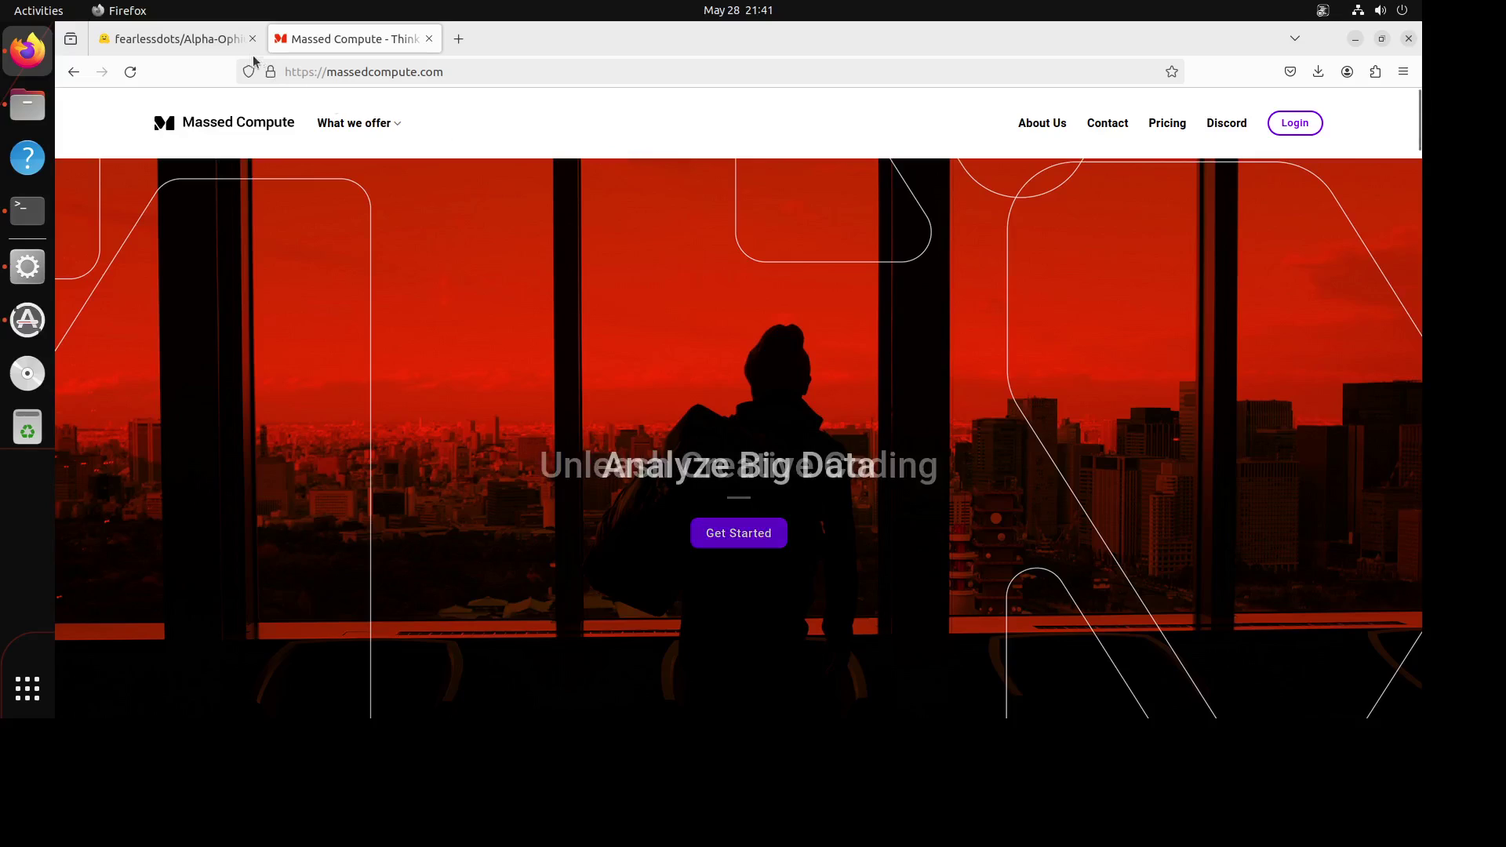
pyautogui.click(184, 40)
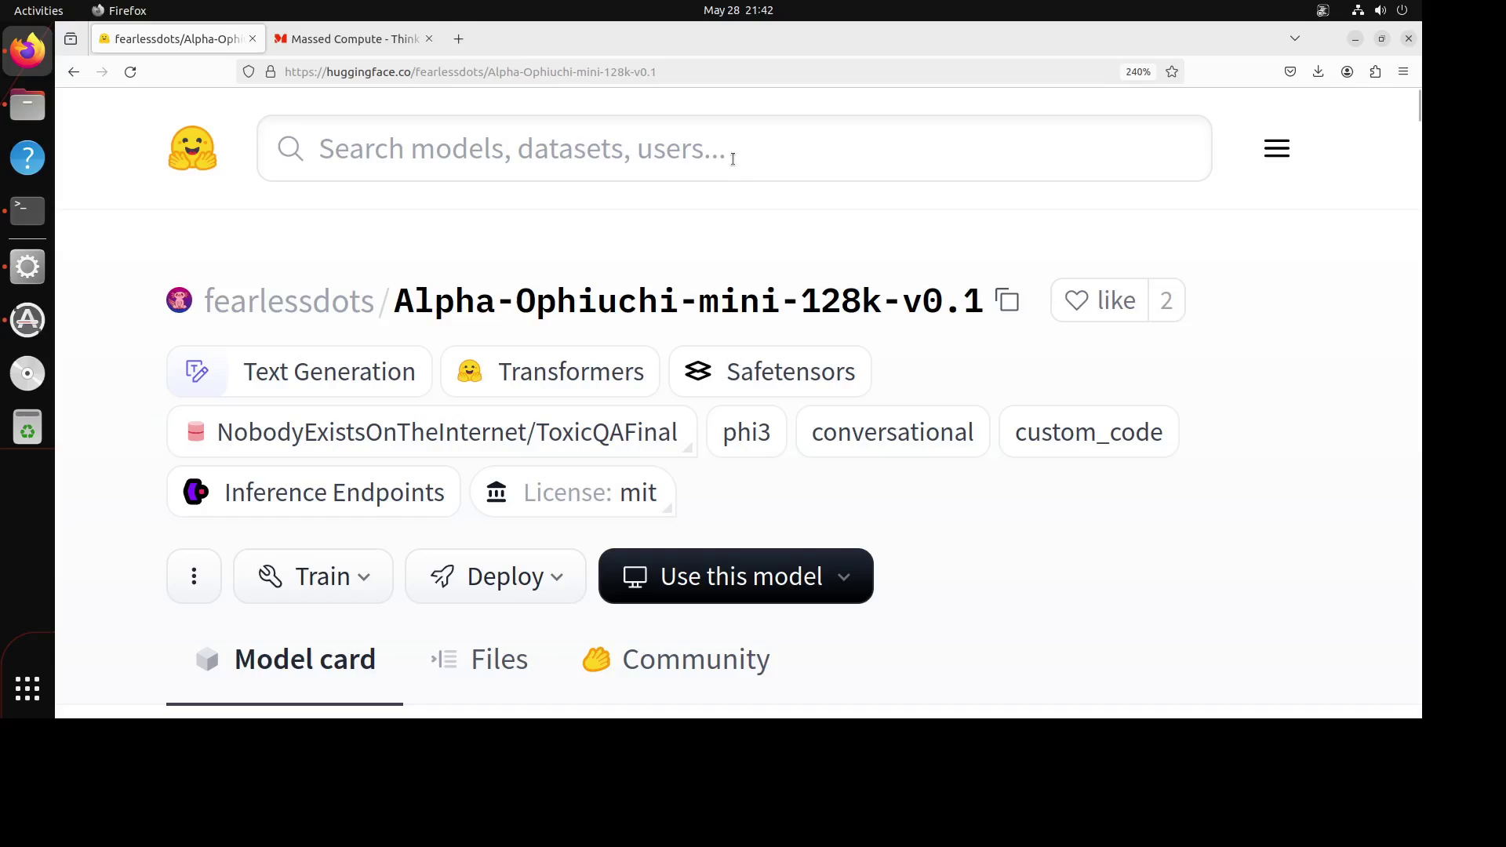